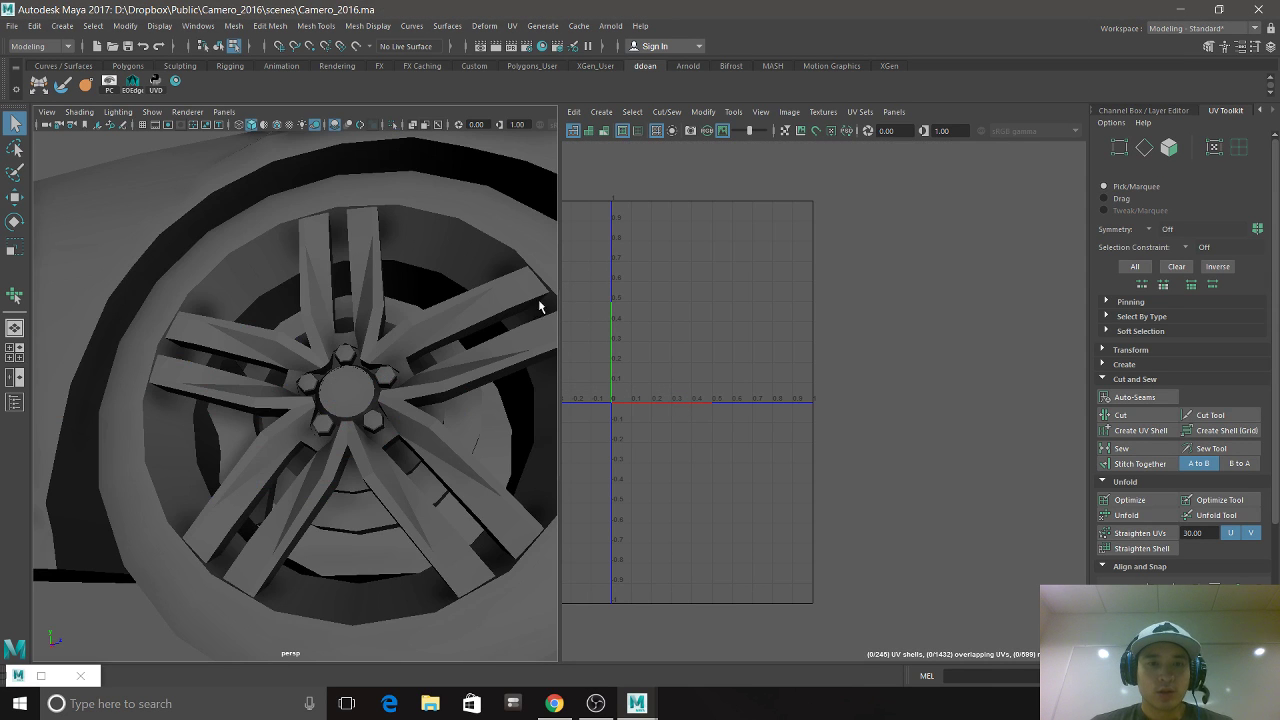
# - Return to object selection and select the whole car body mesh
pyautogui.press('F8')
pyautogui.keyDown('alt'); pyautogui.moveTo(539, 306); pyautogui.dragTo(335, 335, button='right'); pyautogui.keyUp('alt')
pyautogui.keyDown('alt'); pyautogui.moveTo(335, 335); pyautogui.dragTo(165, 385); pyautogui.keyUp('alt')
pyautogui.keyDown('alt'); pyautogui.moveTo(165, 385); pyautogui.dragTo(231, 335, button='middle'); pyautogui.keyUp('alt')
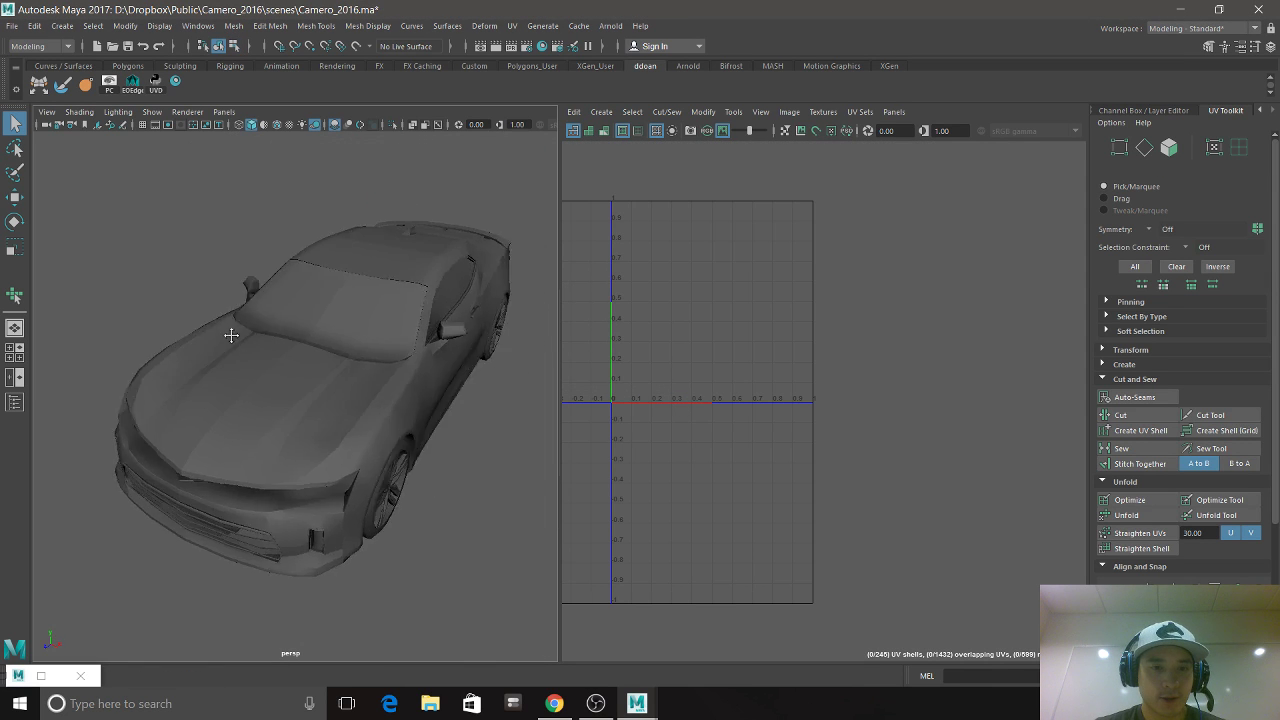
pyautogui.keyDown('alt'); pyautogui.moveTo(231, 335); pyautogui.dragTo(299, 426); pyautogui.keyUp('alt')
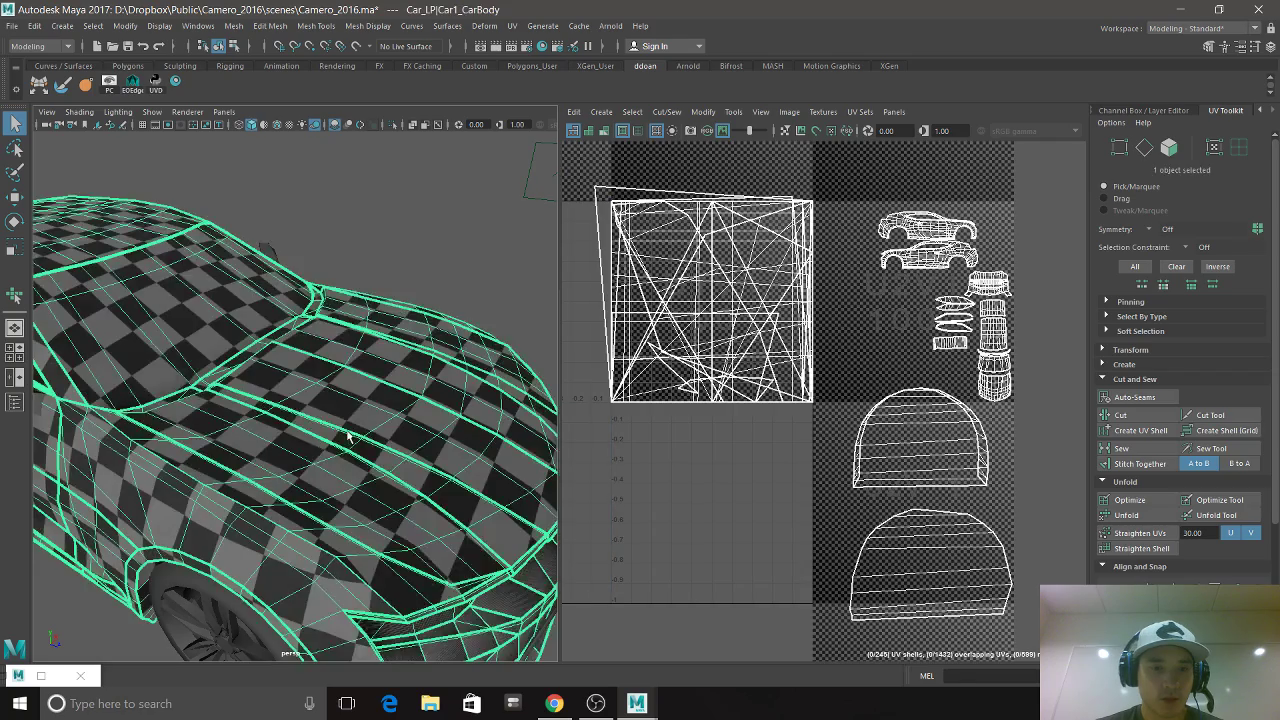
pyautogui.keyDown('alt'); pyautogui.moveTo(364, 445); pyautogui.dragTo(376, 383); pyautogui.keyUp('alt')
pyautogui.keyDown('alt'); pyautogui.moveTo(790, 466); pyautogui.dragTo(770, 440, button='middle'); pyautogui.keyUp('alt')
pyautogui.keyDown('alt'); pyautogui.moveTo(320, 352); pyautogui.dragTo(372, 377); pyautogui.keyUp('alt')
# - Run mesh Cleanup on the selected car body, selecting the matching polygons
pyautogui.click(233, 26)
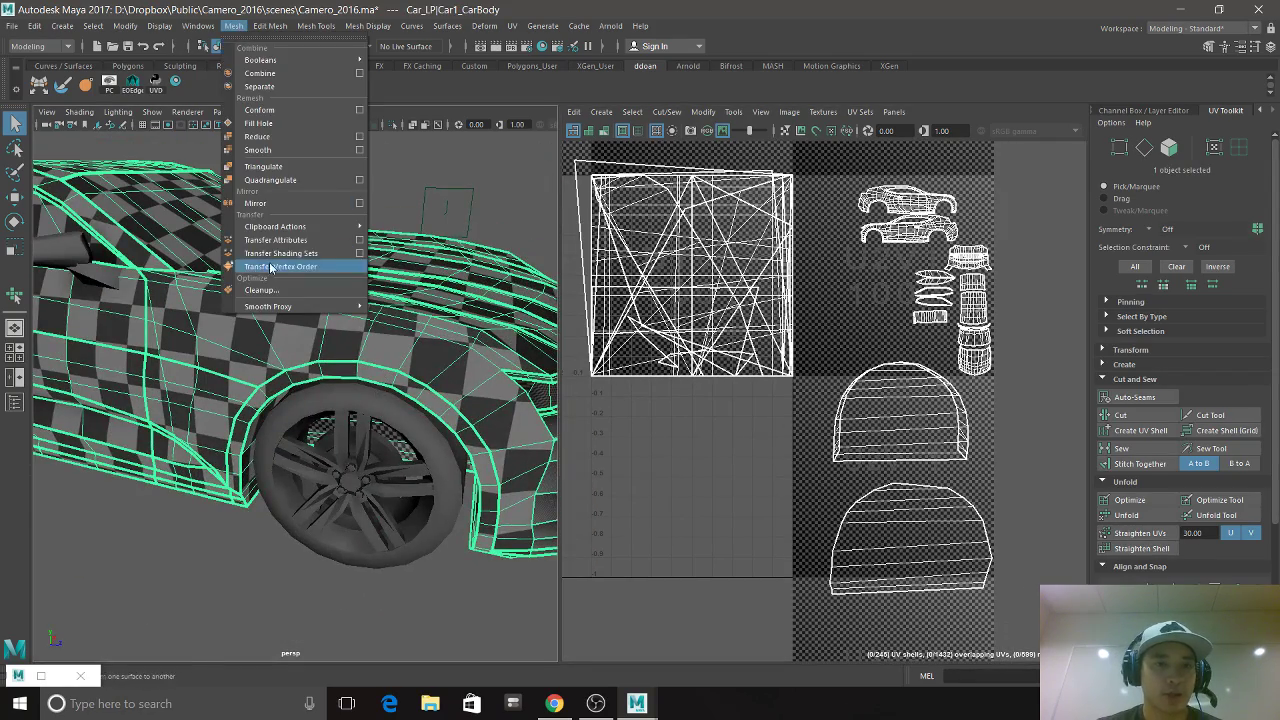
pyautogui.click(290, 292)
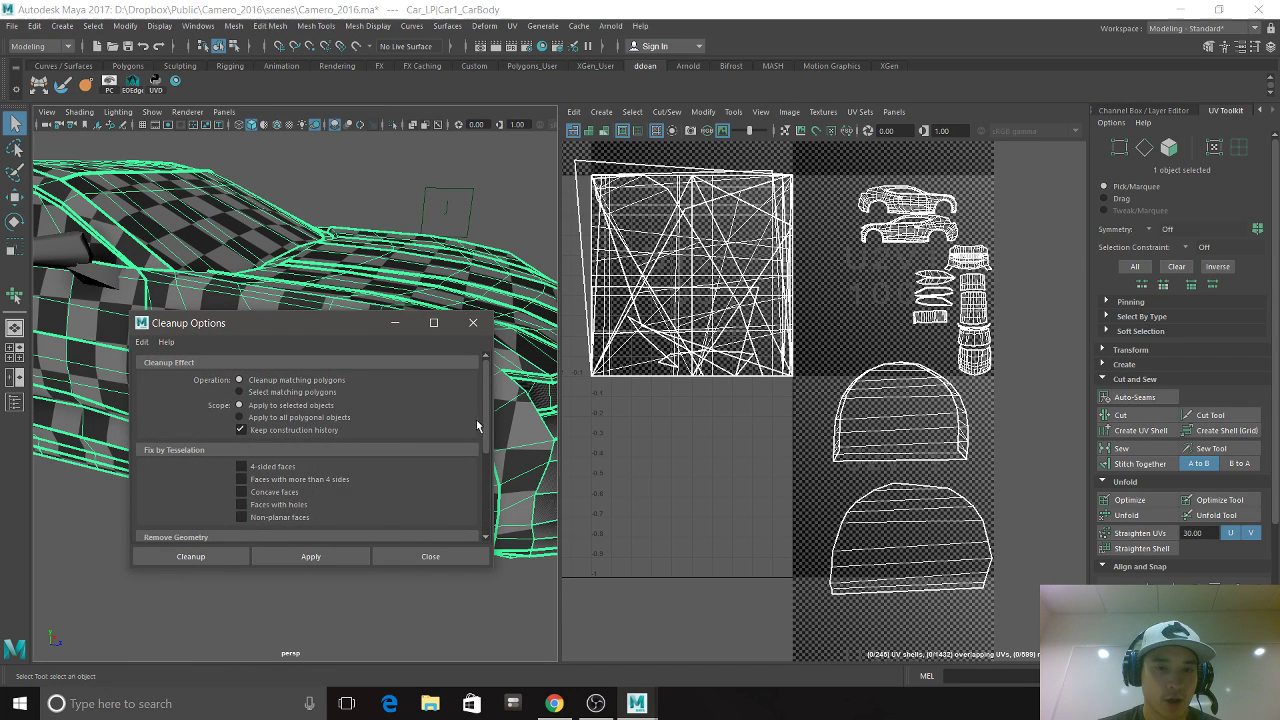
pyautogui.scroll(-5, 476, 460)
pyautogui.scroll(5, 473, 440)
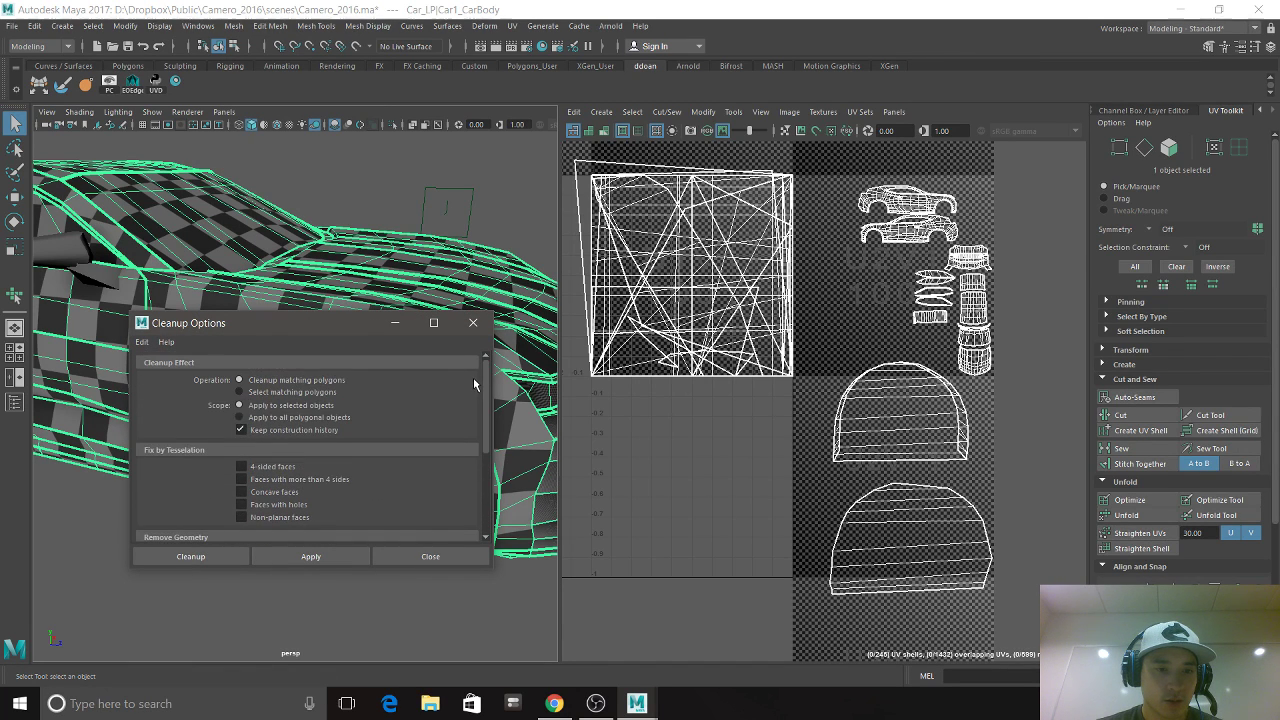
pyautogui.click(330, 561)
pyautogui.click(420, 557)
# - Find the flagged geometry on the front bumper and switch the car body to vertex selection
pyautogui.keyDown('alt'); pyautogui.moveTo(428, 541); pyautogui.dragTo(360, 500); pyautogui.keyUp('alt')
pyautogui.keyDown('alt'); pyautogui.moveTo(360, 500); pyautogui.dragTo(195, 480, button='right'); pyautogui.keyUp('alt')
pyautogui.keyDown('alt'); pyautogui.moveTo(195, 480); pyautogui.dragTo(263, 494); pyautogui.keyUp('alt')
pyautogui.keyDown('alt'); pyautogui.moveTo(263, 494); pyautogui.dragTo(294, 489, button='right'); pyautogui.keyUp('alt')
pyautogui.keyDown('alt'); pyautogui.moveTo(294, 489); pyautogui.dragTo(305, 520, button='middle'); pyautogui.keyUp('alt')
pyautogui.keyDown('alt'); pyautogui.moveTo(305, 520); pyautogui.dragTo(338, 538, button='right'); pyautogui.keyUp('alt')
pyautogui.keyDown('alt'); pyautogui.moveTo(312, 377); pyautogui.dragTo(325, 403, button='right'); pyautogui.keyUp('alt')
pyautogui.keyDown('alt'); pyautogui.moveTo(330, 356); pyautogui.dragTo(309, 414); pyautogui.keyUp('alt')
pyautogui.moveTo(342, 322); pyautogui.dragTo(291, 328, button='right')
pyautogui.keyDown('alt'); pyautogui.moveTo(454, 489); pyautogui.dragTo(382, 491, button='right'); pyautogui.keyUp('alt')
# - Show the modeling tools and select the flagged vertex below the lower corner of the front grille opening
pyautogui.click(1152, 110)
pyautogui.keyDown('alt'); pyautogui.moveTo(474, 409); pyautogui.dragTo(385, 486); pyautogui.keyUp('alt')
pyautogui.press('w')
pyautogui.press('f')
pyautogui.scroll(-8, 310, 437)
pyautogui.scroll(5, 360, 490)
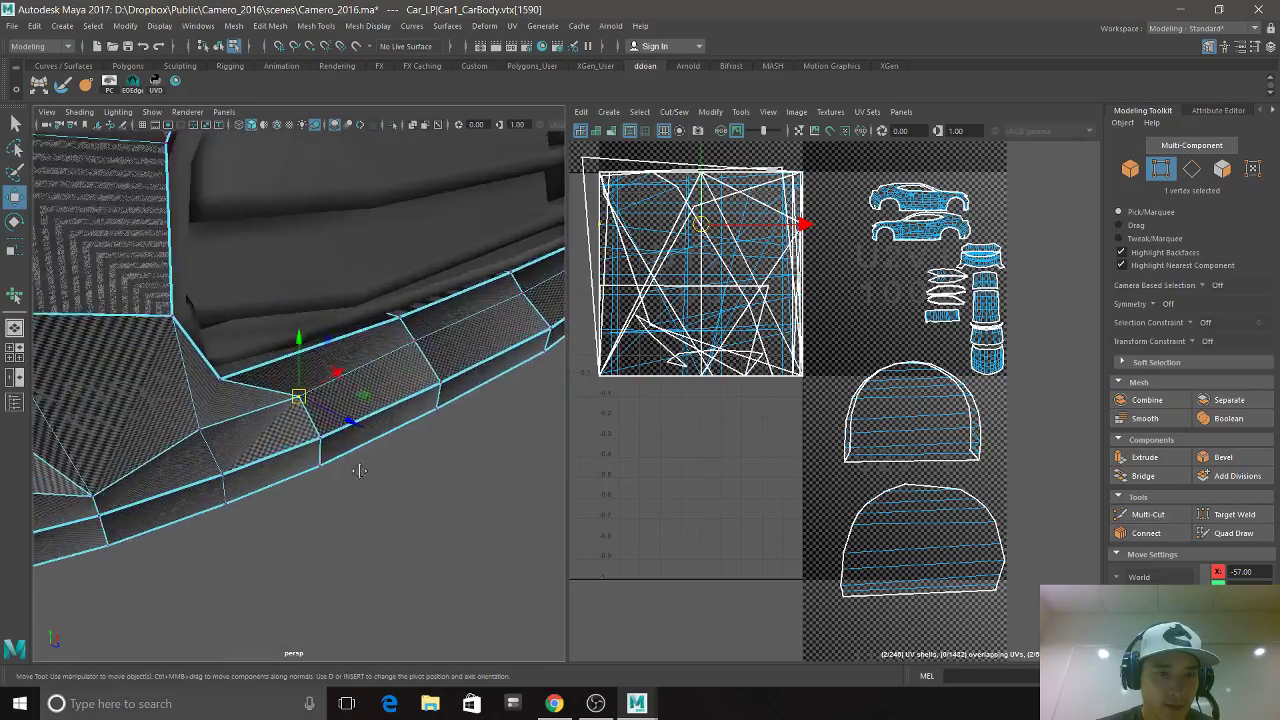
pyautogui.keyDown('alt'); pyautogui.moveTo(205, 500); pyautogui.dragTo(374, 477, button='middle'); pyautogui.keyUp('alt')
pyautogui.keyDown('alt'); pyautogui.moveTo(356, 479); pyautogui.dragTo(352, 474); pyautogui.keyUp('alt')
# - Use Multi-Cut on the bumper faces beside the grille opening's lower corner
pyautogui.click(1148, 514)
pyautogui.rightClick(362, 520)
pyautogui.scroll(-5, 356, 504)
pyautogui.keyDown('alt'); pyautogui.moveTo(354, 500); pyautogui.dragTo(331, 500); pyautogui.keyUp('alt')
pyautogui.keyDown('alt'); pyautogui.moveTo(398, 543); pyautogui.dragTo(398, 510, button='middle'); pyautogui.keyUp('alt')
pyautogui.scroll(5, 385, 509)
pyautogui.keyDown('alt'); pyautogui.moveTo(356, 450); pyautogui.dragTo(346, 506, button='middle'); pyautogui.keyUp('alt')
pyautogui.keyDown('alt'); pyautogui.moveTo(346, 506); pyautogui.dragTo(413, 529); pyautogui.keyUp('alt')
pyautogui.press('5')
pyautogui.scroll(-1, 383, 486)
pyautogui.press('6')
pyautogui.keyDown('alt'); pyautogui.moveTo(374, 503); pyautogui.dragTo(324, 509); pyautogui.keyUp('alt')
pyautogui.scroll(3, 324, 509)
# - Examine the matching bumper corner on the opposite side of the grille opening
pyautogui.keyDown('alt'); pyautogui.moveTo(388, 511); pyautogui.dragTo(213, 482); pyautogui.keyUp('alt')
pyautogui.keyDown('alt'); pyautogui.moveTo(213, 482); pyautogui.dragTo(430, 515, button='right'); pyautogui.keyUp('alt')
pyautogui.keyDown('alt'); pyautogui.moveTo(430, 515); pyautogui.dragTo(305, 515, button='middle'); pyautogui.keyUp('alt')
pyautogui.keyDown('alt'); pyautogui.moveTo(305, 515); pyautogui.dragTo(366, 543, button='right'); pyautogui.keyUp('alt')
pyautogui.keyDown('alt'); pyautogui.moveTo(366, 543); pyautogui.dragTo(350, 530, button='middle'); pyautogui.keyUp('alt')
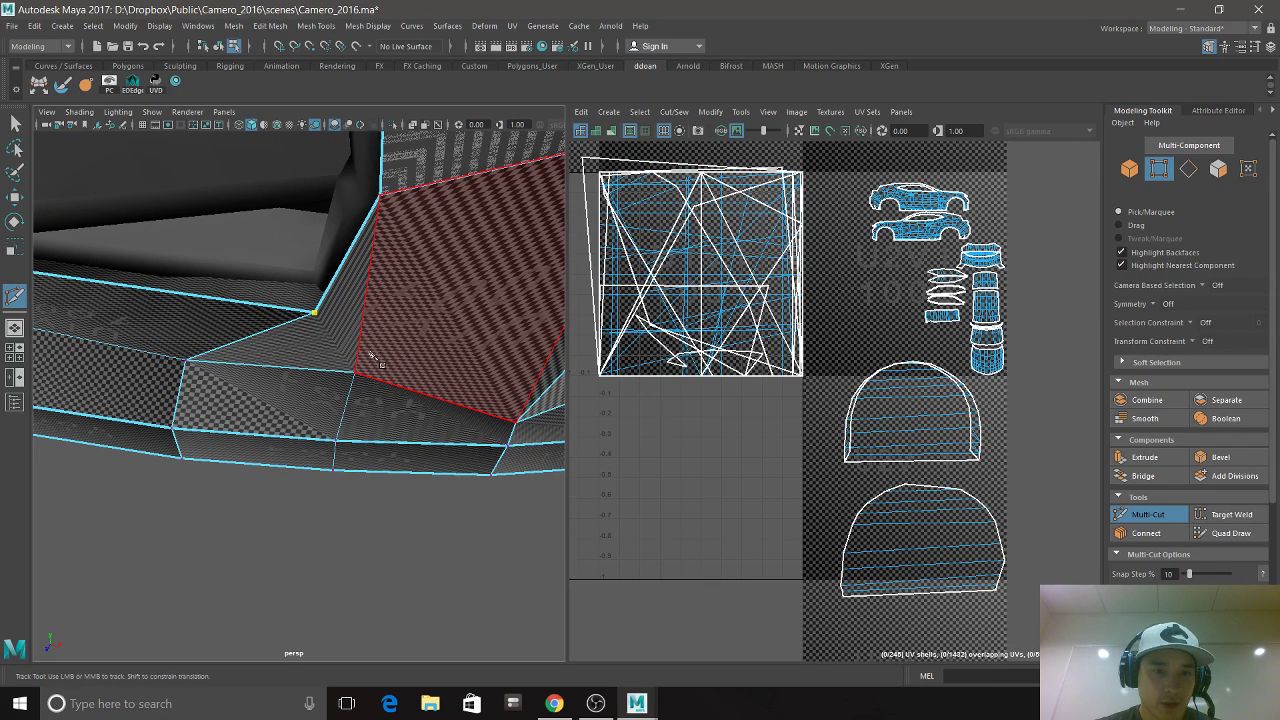
pyautogui.scroll(-15, 366, 574)
pyautogui.keyDown('alt'); pyautogui.moveTo(333, 545); pyautogui.dragTo(397, 591); pyautogui.keyUp('alt')
pyautogui.keyDown('alt'); pyautogui.moveTo(397, 591); pyautogui.dragTo(415, 610, button='middle'); pyautogui.keyUp('alt')
pyautogui.keyDown('alt'); pyautogui.moveTo(415, 610); pyautogui.dragTo(454, 577, button='right'); pyautogui.keyUp('alt')
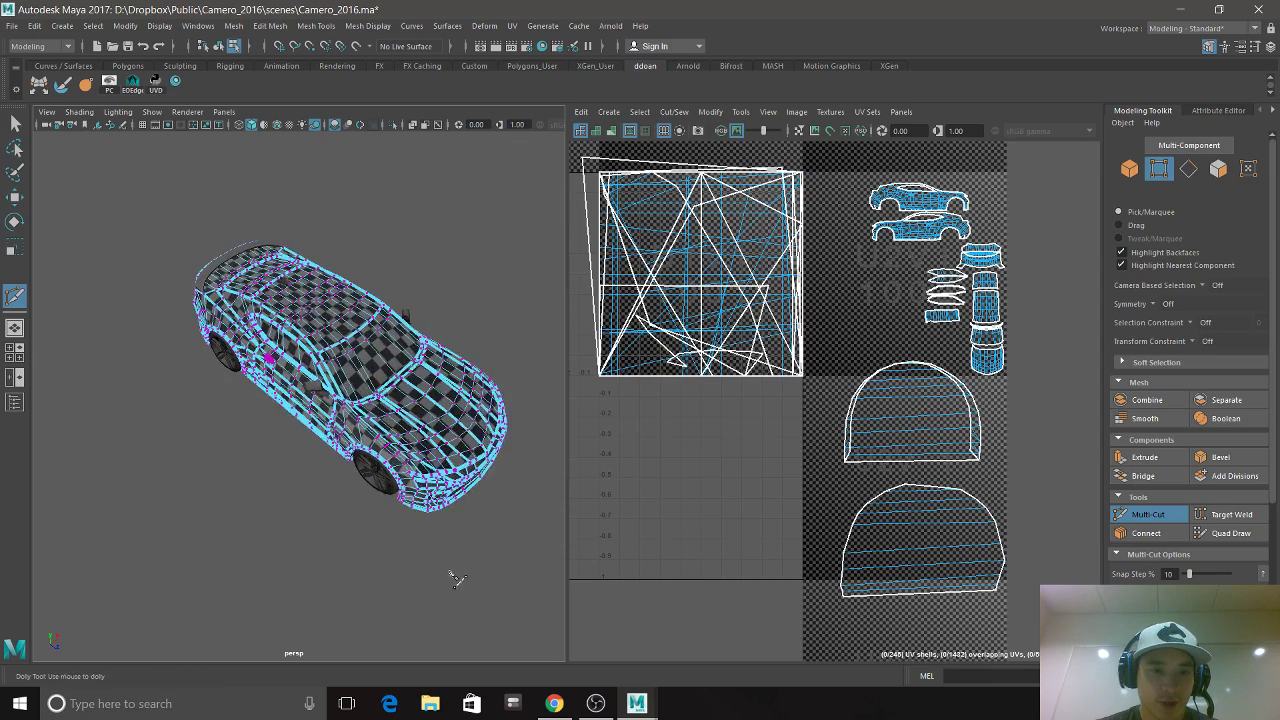
# - Leave Multi-Cut and return to object selection on the car body with the Move tool
pyautogui.keyDown('alt'); pyautogui.moveTo(454, 577); pyautogui.dragTo(426, 571, button='middle'); pyautogui.keyUp('alt')
pyautogui.keyDown('alt'); pyautogui.moveTo(426, 571); pyautogui.dragTo(475, 550); pyautogui.keyUp('alt')
pyautogui.keyDown('alt'); pyautogui.moveTo(475, 550); pyautogui.dragTo(397, 556, button='middle'); pyautogui.keyUp('alt')
pyautogui.press('F8')
pyautogui.press('w')
pyautogui.scroll(3, 343, 536)
pyautogui.keyDown('alt'); pyautogui.moveTo(407, 571); pyautogui.dragTo(423, 434, button='middle'); pyautogui.keyUp('alt')
# - Save the scene and return to the modeling window
pyautogui.click(10, 26)
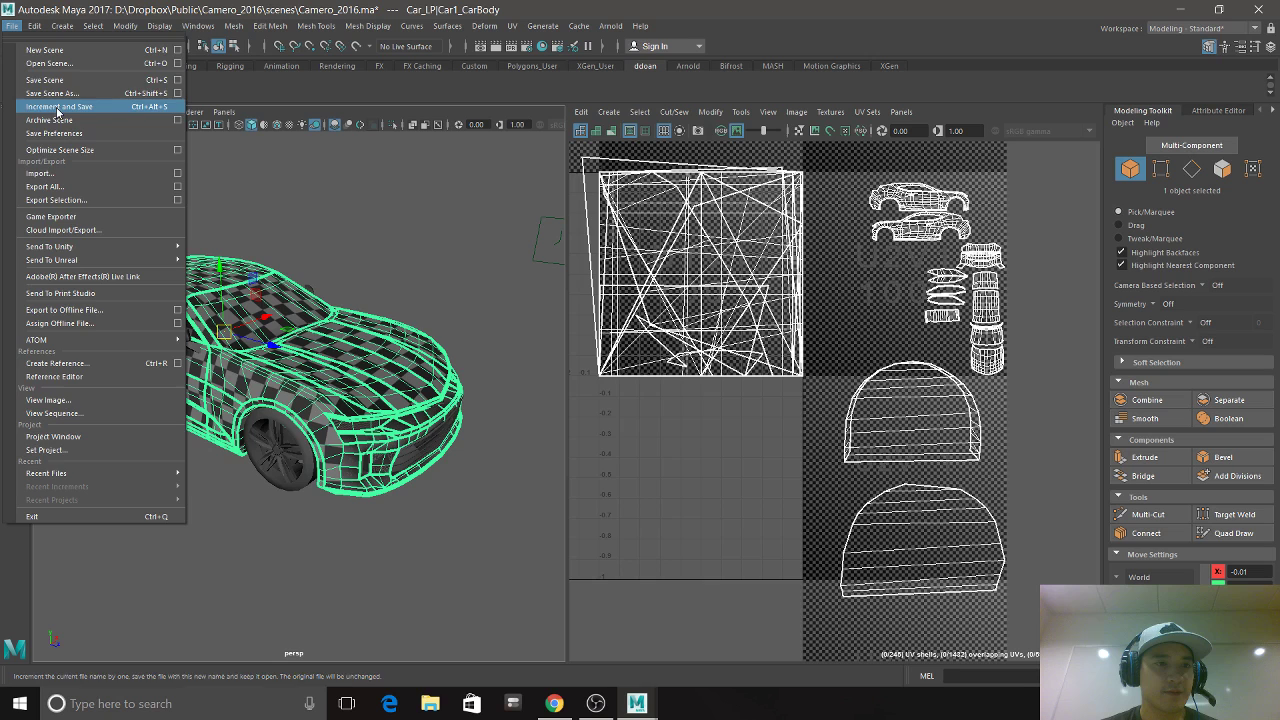
pyautogui.click(40, 88)
pyautogui.click(573, 707)
pyautogui.moveTo(637, 703)
pyautogui.click(720, 615)
# - Run Cleanup on the selected car body again, with the operation set to select matching polygons
pyautogui.keyDown('alt'); pyautogui.moveTo(459, 487); pyautogui.dragTo(450, 530); pyautogui.keyUp('alt')
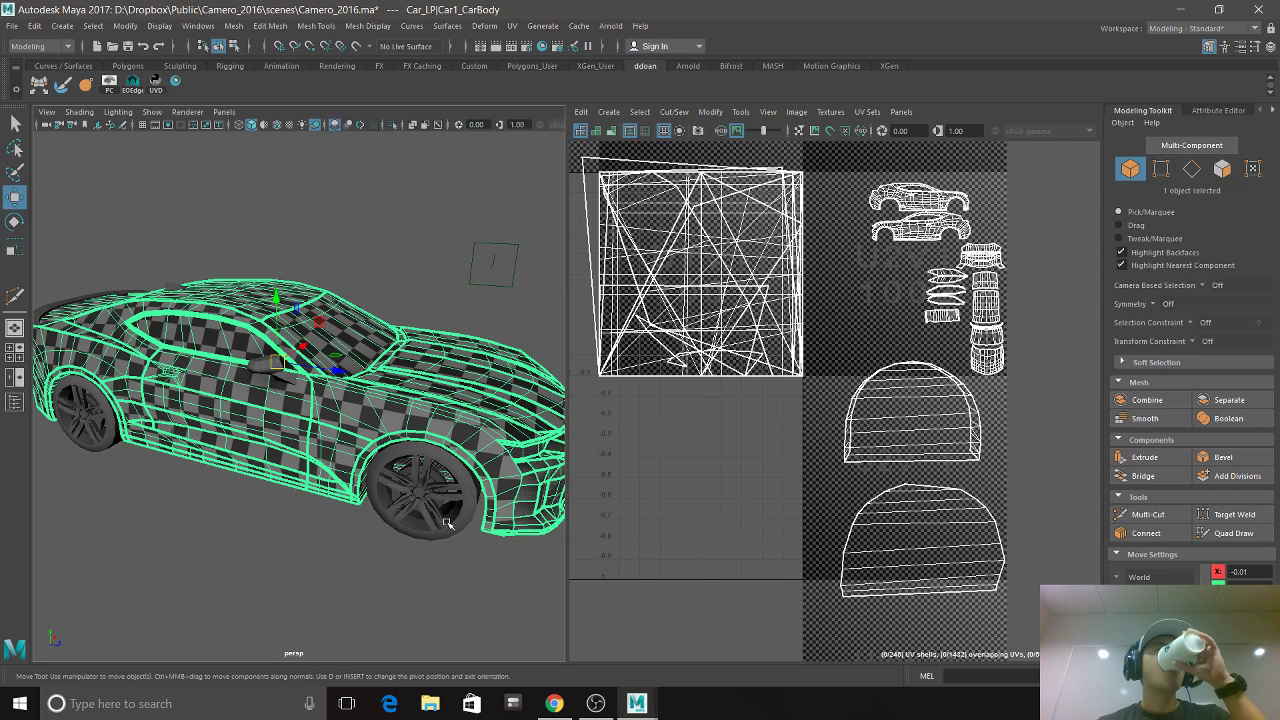
pyautogui.moveTo(248, 490)
pyautogui.keyDown('alt'); pyautogui.mouseDown()
pyautogui.moveTo(323, 534)
pyautogui.moveTo(349, 514)
pyautogui.moveTo(300, 532)
pyautogui.moveTo(243, 520)
pyautogui.moveTo(234, 531)
pyautogui.moveTo(256, 553)
pyautogui.moveTo(232, 540)
pyautogui.moveTo(260, 500)
pyautogui.mouseUp(); pyautogui.keyUp('alt')
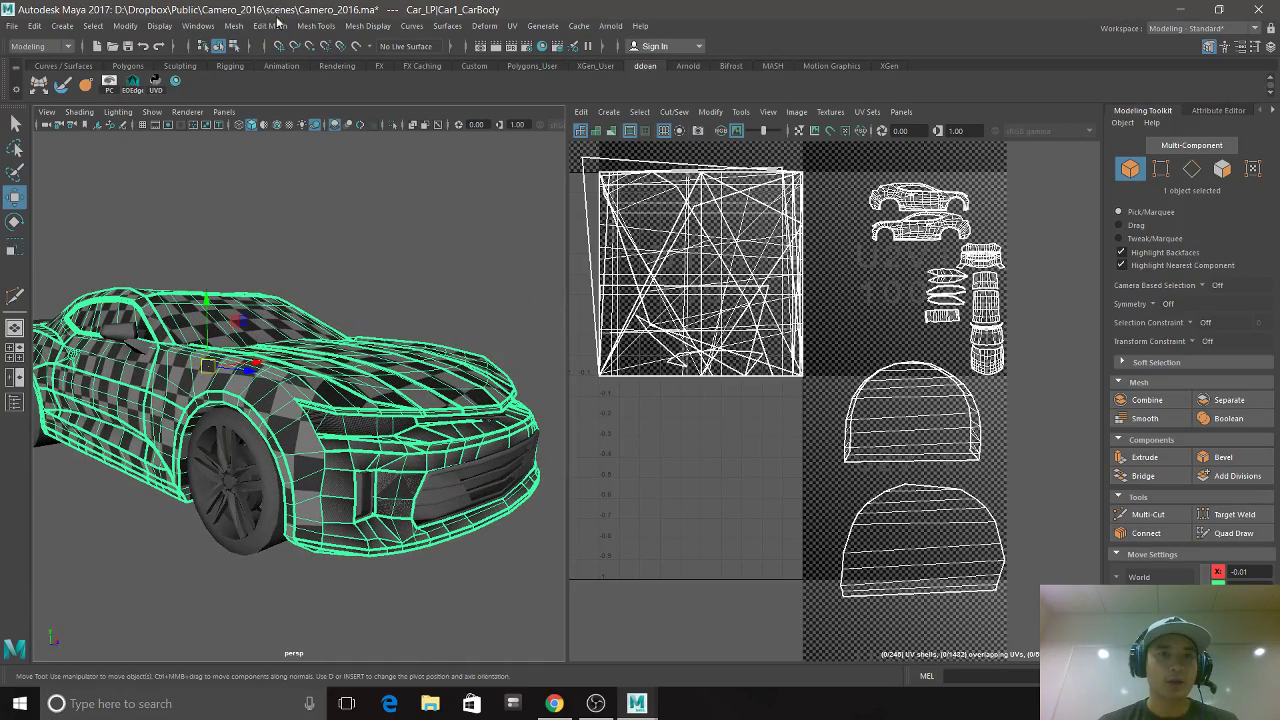
pyautogui.click(233, 25)
pyautogui.click(362, 287)
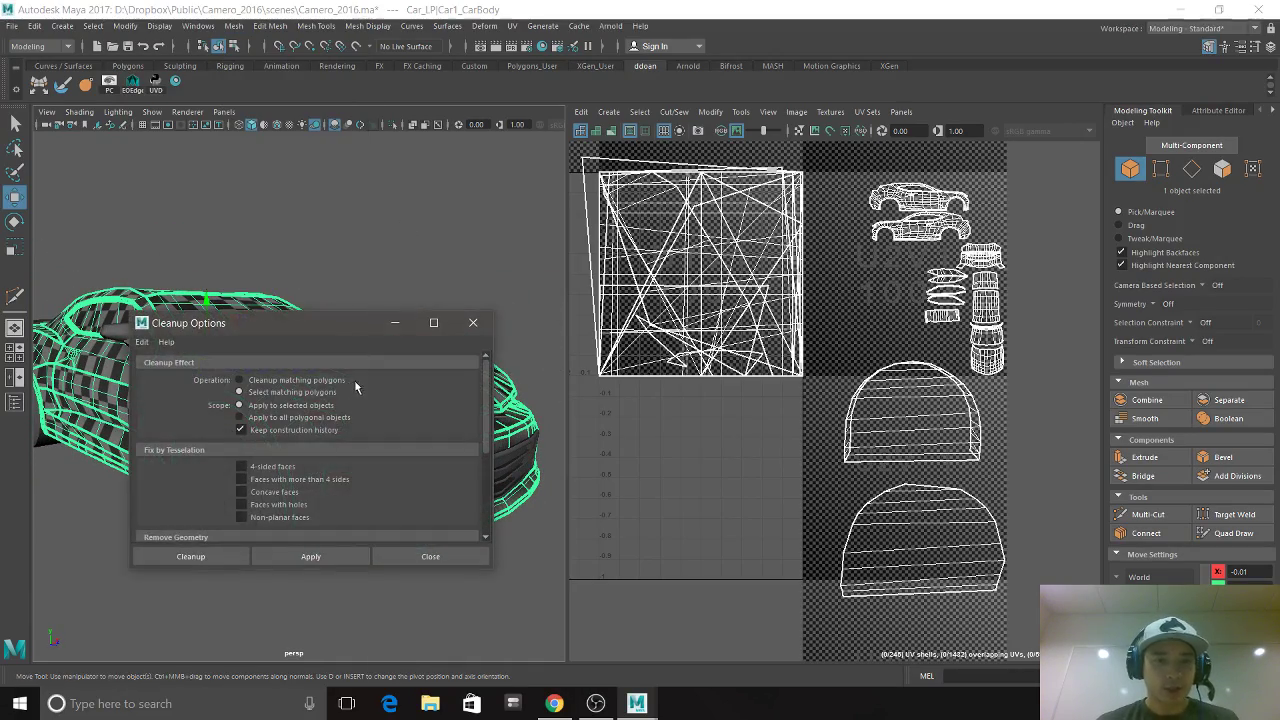
pyautogui.click(340, 555)
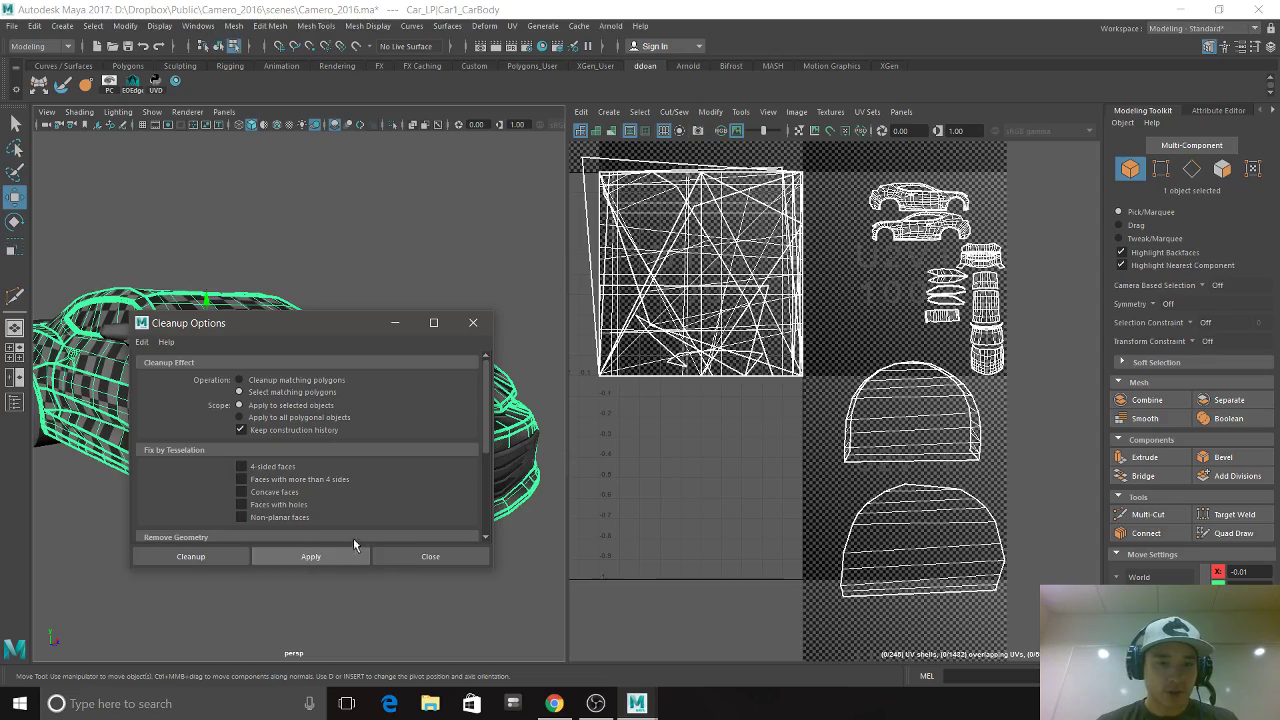
pyautogui.click(440, 557)
# - Locate the flagged spot on the bumper below the grille and select its vertex in vertex mode
pyautogui.keyDown('alt'); pyautogui.moveTo(468, 564); pyautogui.dragTo(340, 515, button='middle'); pyautogui.keyUp('alt')
pyautogui.keyDown('alt'); pyautogui.moveTo(340, 515); pyautogui.dragTo(374, 529, button='right'); pyautogui.keyUp('alt')
pyautogui.keyDown('alt'); pyautogui.moveTo(374, 529); pyautogui.dragTo(309, 494, button='middle'); pyautogui.keyUp('alt')
pyautogui.keyDown('alt'); pyautogui.moveTo(309, 494); pyautogui.dragTo(389, 560, button='right'); pyautogui.keyUp('alt')
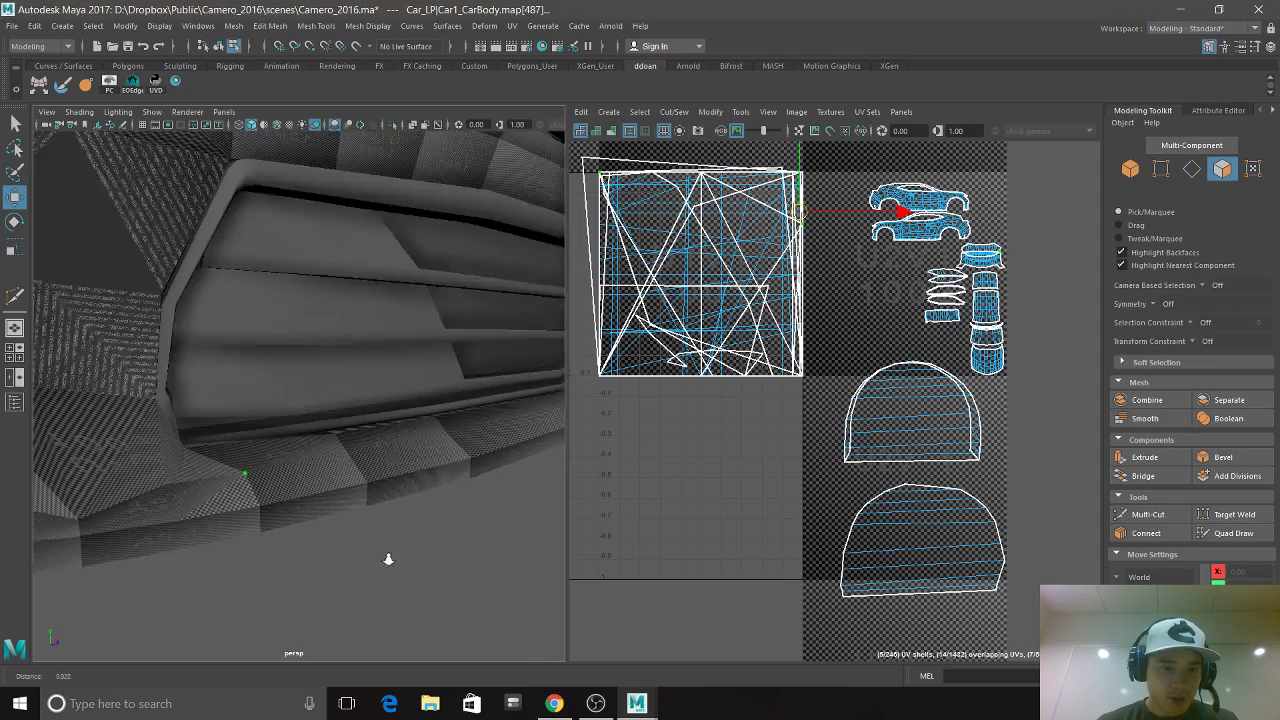
pyautogui.keyDown('alt'); pyautogui.moveTo(389, 560); pyautogui.dragTo(321, 498, button='middle'); pyautogui.keyUp('alt')
pyautogui.keyDown('alt'); pyautogui.moveTo(321, 498); pyautogui.dragTo(354, 526, button='right'); pyautogui.keyUp('alt')
pyautogui.keyDown('alt'); pyautogui.moveTo(354, 526); pyautogui.dragTo(391, 519, button='middle'); pyautogui.keyUp('alt')
pyautogui.moveTo(345, 383); pyautogui.dragTo(301, 372, button='right')
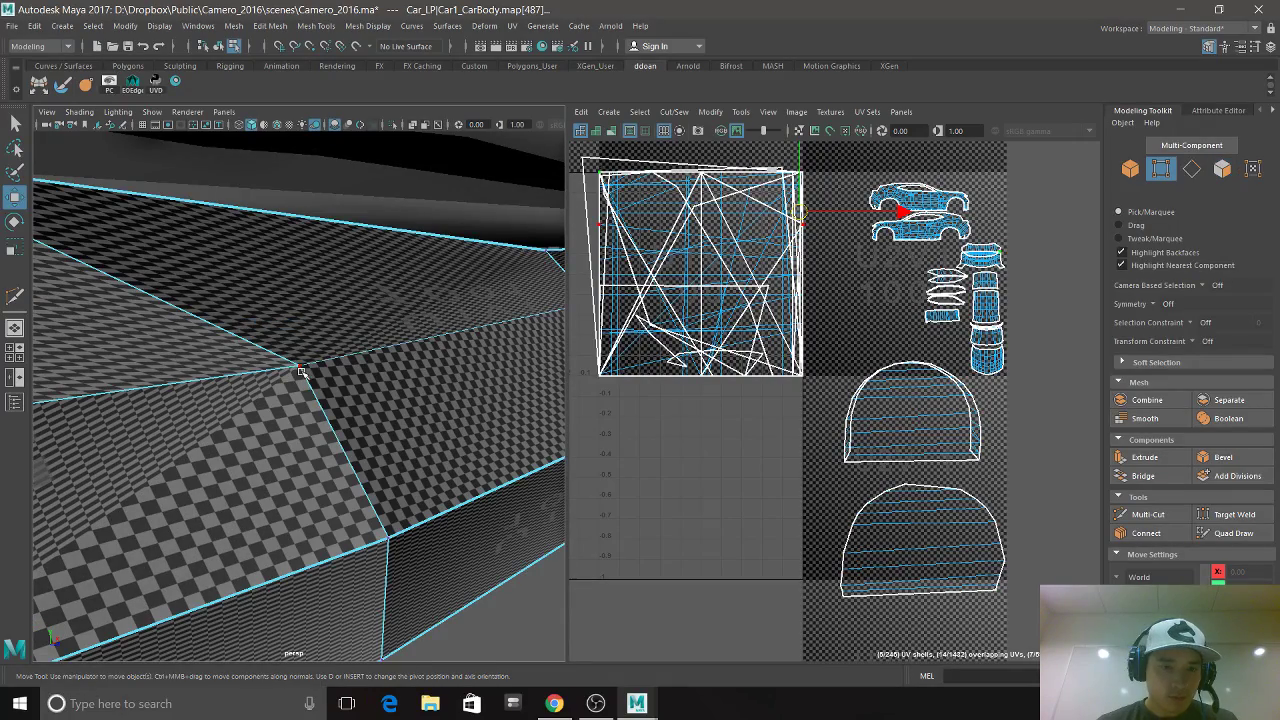
pyautogui.click(320, 390)
# - Examine the front bumper geometry around the selected vertex from several angles
pyautogui.keyDown('alt'); pyautogui.moveTo(335, 445); pyautogui.dragTo(302, 481); pyautogui.keyUp('alt')
pyautogui.keyDown('alt'); pyautogui.moveTo(302, 481); pyautogui.dragTo(374, 511, button='right'); pyautogui.keyUp('alt')
pyautogui.keyDown('alt'); pyautogui.moveTo(374, 511); pyautogui.dragTo(377, 526); pyautogui.keyUp('alt')
pyautogui.keyDown('alt'); pyautogui.moveTo(431, 438); pyautogui.dragTo(402, 532, button='middle'); pyautogui.keyUp('alt')
pyautogui.keyDown('alt'); pyautogui.moveTo(401, 533); pyautogui.dragTo(472, 497); pyautogui.keyUp('alt')
pyautogui.keyDown('alt'); pyautogui.moveTo(433, 497); pyautogui.dragTo(263, 509, button='right'); pyautogui.keyUp('alt')
pyautogui.keyDown('alt'); pyautogui.moveTo(263, 509); pyautogui.dragTo(403, 551); pyautogui.keyUp('alt')
pyautogui.keyDown('alt'); pyautogui.moveTo(240, 530); pyautogui.dragTo(302, 573, button='middle'); pyautogui.keyUp('alt')
pyautogui.keyDown('alt'); pyautogui.moveTo(302, 572); pyautogui.dragTo(270, 538); pyautogui.keyUp('alt')
# - Restore the whole car body as the selection and rerun Cleanup to select its remaining matching polygons
pyautogui.moveTo(350, 489); pyautogui.dragTo(356, 414, button='right')
pyautogui.press('6')
pyautogui.keyDown('alt'); pyautogui.moveTo(369, 486); pyautogui.dragTo(266, 490, button='right'); pyautogui.keyUp('alt')
pyautogui.keyDown('alt'); pyautogui.moveTo(266, 490); pyautogui.dragTo(271, 525); pyautogui.keyUp('alt')
pyautogui.keyDown('alt'); pyautogui.moveTo(276, 554); pyautogui.dragTo(230, 510); pyautogui.keyUp('alt')
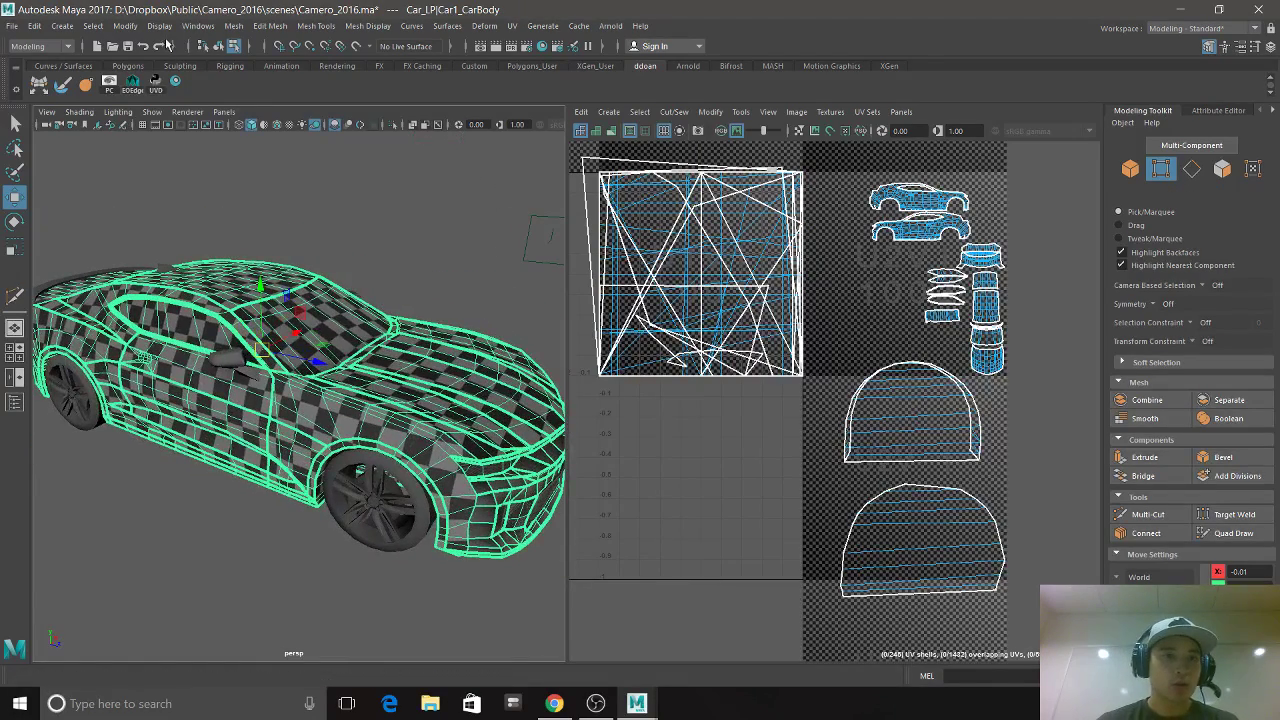
pyautogui.click(233, 26)
pyautogui.click(362, 292)
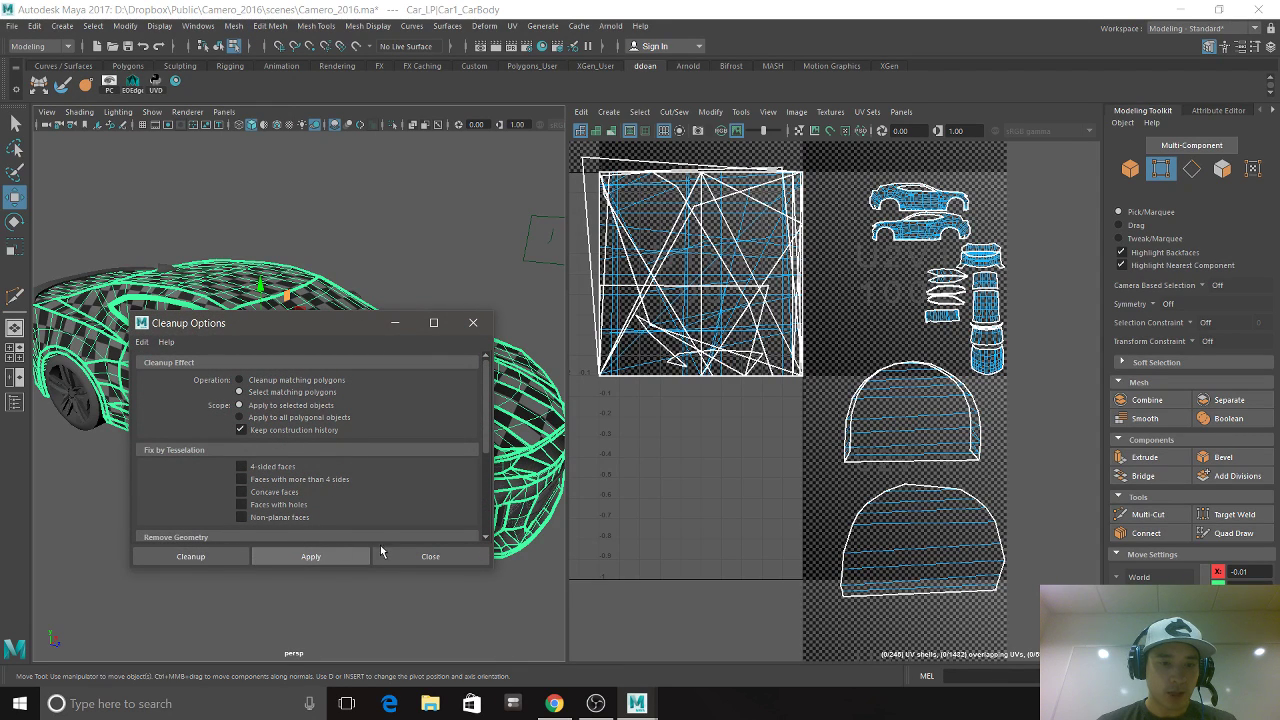
pyautogui.click(414, 557)
# - Select the overlapping vertices at the outer corner of the rear tail light in vertex mode
pyautogui.keyDown('alt'); pyautogui.moveTo(209, 517); pyautogui.dragTo(445, 484); pyautogui.keyUp('alt')
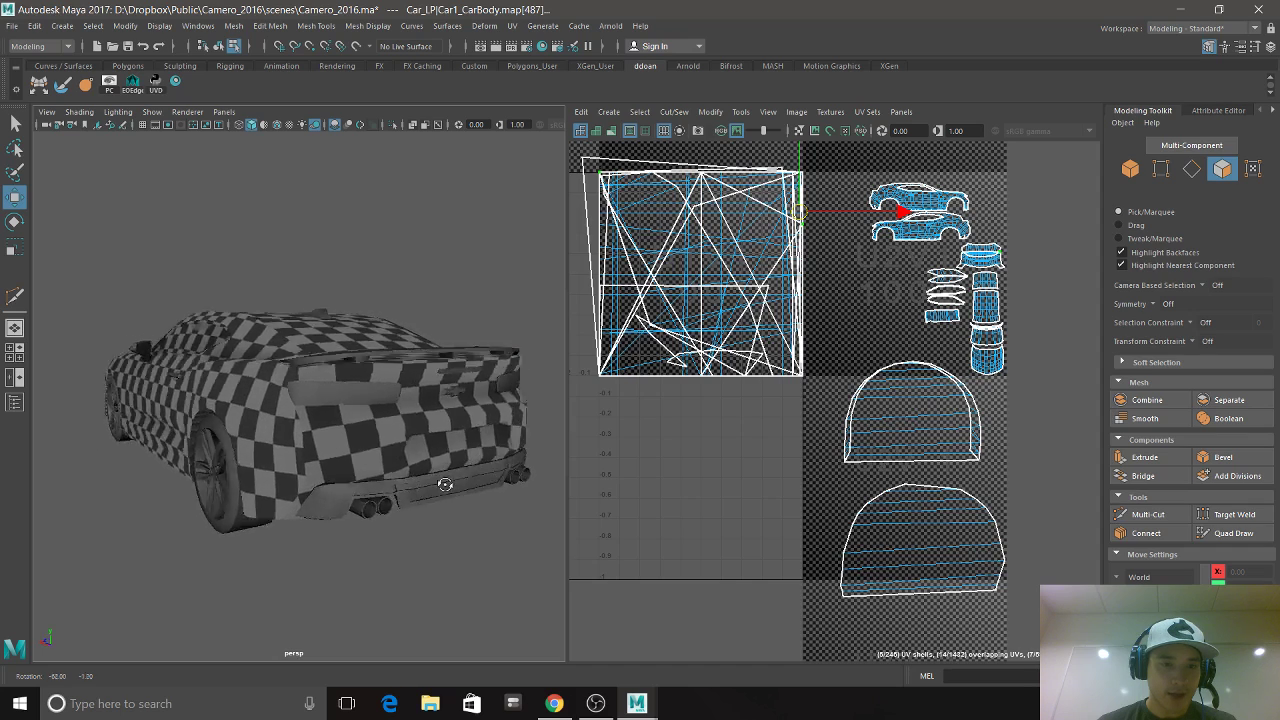
pyautogui.moveTo(445, 484)
pyautogui.keyDown('alt'); pyautogui.mouseDown(button='right')
pyautogui.moveTo(454, 535)
pyautogui.moveTo(440, 494)
pyautogui.mouseUp(button='right'); pyautogui.keyUp('alt')
pyautogui.keyDown('alt'); pyautogui.moveTo(440, 494); pyautogui.dragTo(336, 495); pyautogui.keyUp('alt')
pyautogui.keyDown('alt'); pyautogui.moveTo(156, 476); pyautogui.dragTo(210, 322); pyautogui.keyUp('alt')
pyautogui.moveTo(210, 322); pyautogui.dragTo(163, 328, button='right')
pyautogui.click(209, 420)
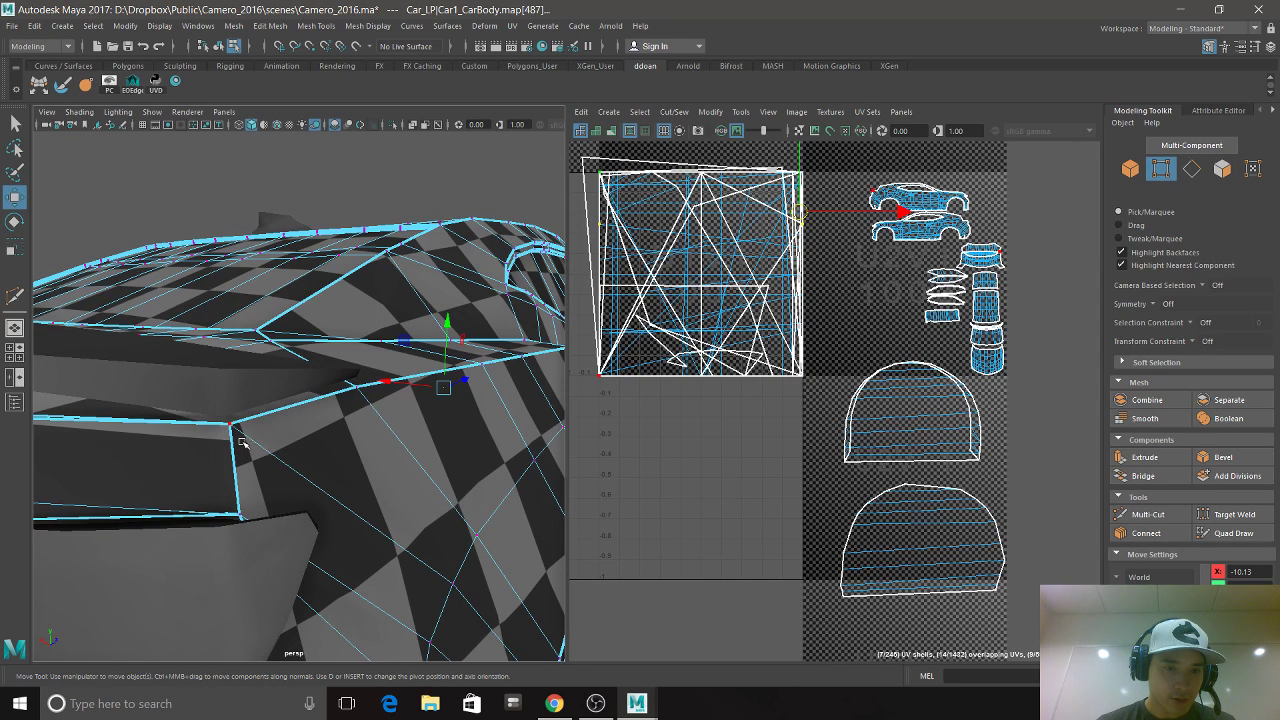
pyautogui.click(231, 426)
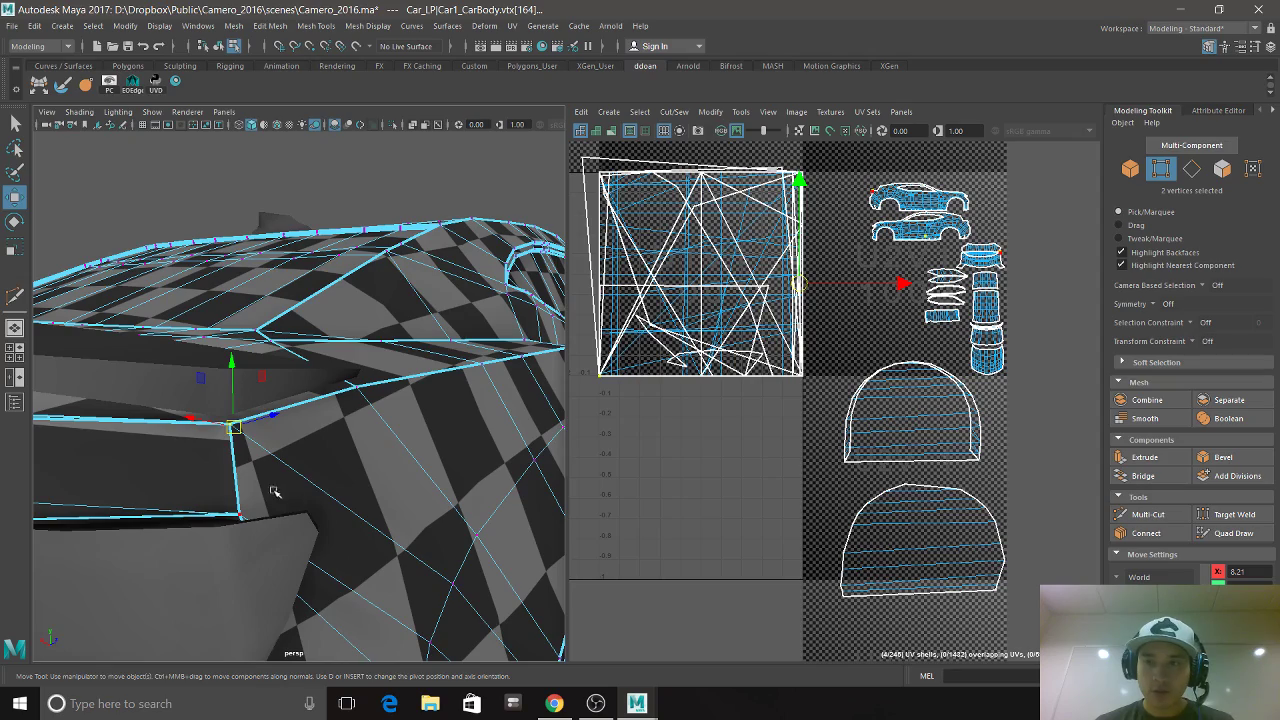
pyautogui.press('f')
# - Check the individual vertices around the tail light's outer corner and undo the trial changes
pyautogui.keyDown('alt'); pyautogui.moveTo(363, 507); pyautogui.dragTo(225, 500, button='right'); pyautogui.keyUp('alt')
pyautogui.keyDown('alt'); pyautogui.moveTo(270, 245); pyautogui.dragTo(226, 295); pyautogui.keyUp('alt')
pyautogui.hotkey('ctrl', 'z')
pyautogui.press('f')
pyautogui.keyDown('alt'); pyautogui.moveTo(403, 420); pyautogui.dragTo(432, 427); pyautogui.keyUp('alt')
pyautogui.moveTo(432, 427)
pyautogui.keyDown('alt'); pyautogui.mouseDown(button='right')
pyautogui.moveTo(442, 431)
pyautogui.moveTo(403, 429)
pyautogui.moveTo(421, 417)
pyautogui.mouseUp(button='right'); pyautogui.keyUp('alt')
pyautogui.keyDown('alt'); pyautogui.moveTo(421, 373); pyautogui.dragTo(440, 363); pyautogui.keyUp('alt')
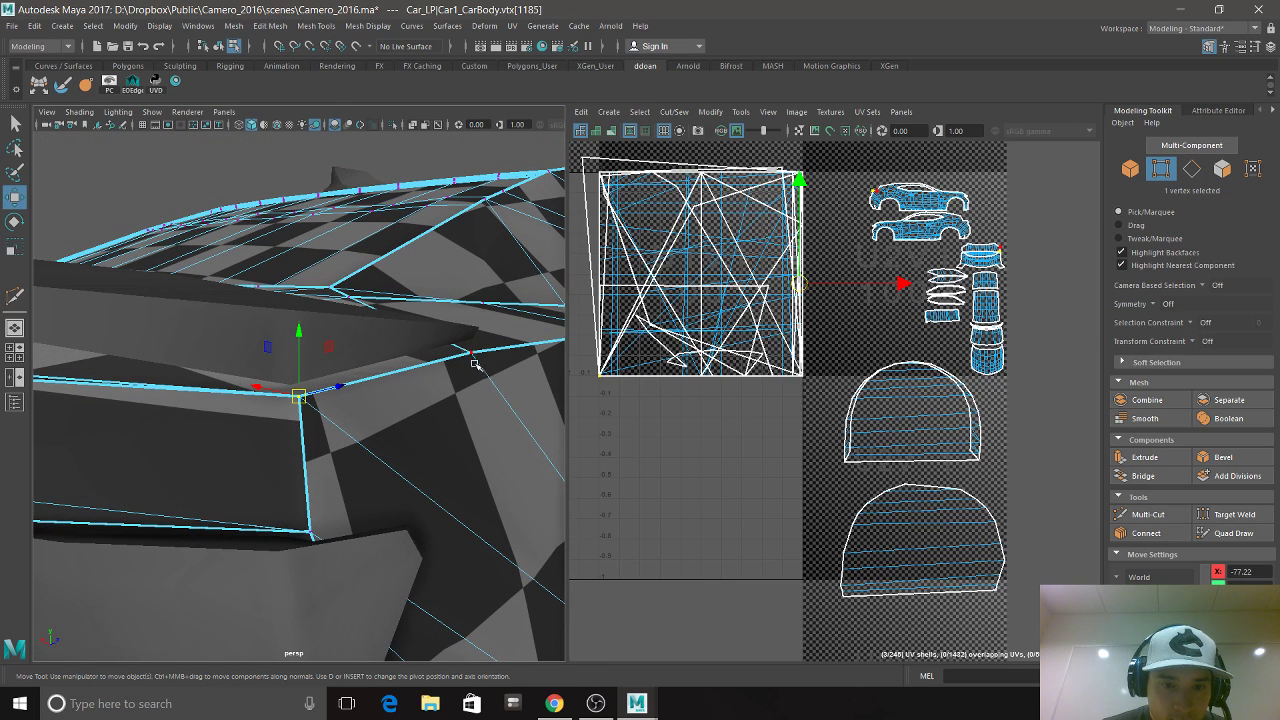
pyautogui.click(474, 364)
pyautogui.keyDown('alt'); pyautogui.moveTo(510, 411); pyautogui.dragTo(473, 426, button='right'); pyautogui.keyUp('alt')
pyautogui.hotkey('ctrl', 'z')
pyautogui.press('6')
# - Apply Cleanup to the car body once more to select the matching polygons
pyautogui.keyDown('alt'); pyautogui.moveTo(429, 394); pyautogui.dragTo(321, 388); pyautogui.keyUp('alt')
pyautogui.keyDown('alt'); pyautogui.moveTo(321, 388); pyautogui.dragTo(194, 389, button='right'); pyautogui.keyUp('alt')
pyautogui.keyDown('alt'); pyautogui.moveTo(194, 389); pyautogui.dragTo(325, 337); pyautogui.keyUp('alt')
pyautogui.moveTo(325, 334); pyautogui.dragTo(316, 408, button='right')
pyautogui.keyDown('alt'); pyautogui.moveTo(384, 358); pyautogui.dragTo(200, 372); pyautogui.keyUp('alt')
pyautogui.keyDown('alt'); pyautogui.moveTo(200, 372); pyautogui.dragTo(283, 214, button='right'); pyautogui.keyUp('alt')
pyautogui.click(234, 27)
pyautogui.click(300, 288)
pyautogui.click(342, 553)
# - Move the Cleanup options clear of the model and examine the flagged geometry in wireframe
pyautogui.moveTo(350, 330); pyautogui.dragTo(958, 312)
pyautogui.keyDown('alt'); pyautogui.moveTo(333, 562); pyautogui.dragTo(256, 541); pyautogui.keyUp('alt')
pyautogui.press('4')
pyautogui.keyDown('alt'); pyautogui.moveTo(256, 541); pyautogui.dragTo(357, 571, button='right'); pyautogui.keyUp('alt')
pyautogui.keyDown('alt'); pyautogui.moveTo(357, 571); pyautogui.dragTo(257, 594); pyautogui.keyUp('alt')
pyautogui.keyDown('alt'); pyautogui.moveTo(257, 594); pyautogui.dragTo(431, 579, button='right'); pyautogui.keyUp('alt')
pyautogui.keyDown('alt'); pyautogui.moveTo(431, 580); pyautogui.dragTo(237, 337); pyautogui.keyUp('alt')
pyautogui.moveTo(237, 337); pyautogui.dragTo(229, 310, button='right')
pyautogui.keyDown('alt'); pyautogui.moveTo(299, 378); pyautogui.dragTo(330, 365); pyautogui.keyUp('alt')
pyautogui.keyDown('alt'); pyautogui.moveTo(372, 412); pyautogui.dragTo(415, 268); pyautogui.keyUp('alt')
pyautogui.keyDown('alt'); pyautogui.moveTo(376, 337); pyautogui.dragTo(466, 430); pyautogui.keyUp('alt')
# - Set the Cleanup operation to Cleanup matching polygons and run it on the car body
pyautogui.click(890, 364)
pyautogui.scroll(-5, 358, 396)
pyautogui.keyDown('alt'); pyautogui.moveTo(358, 396); pyautogui.dragTo(400, 322); pyautogui.keyUp('alt')
pyautogui.moveTo(400, 322); pyautogui.dragTo(403, 404, button='right')
pyautogui.keyDown('alt'); pyautogui.moveTo(500, 440); pyautogui.dragTo(366, 439, button='middle'); pyautogui.keyUp('alt')
pyautogui.scroll(-4, 335, 440)
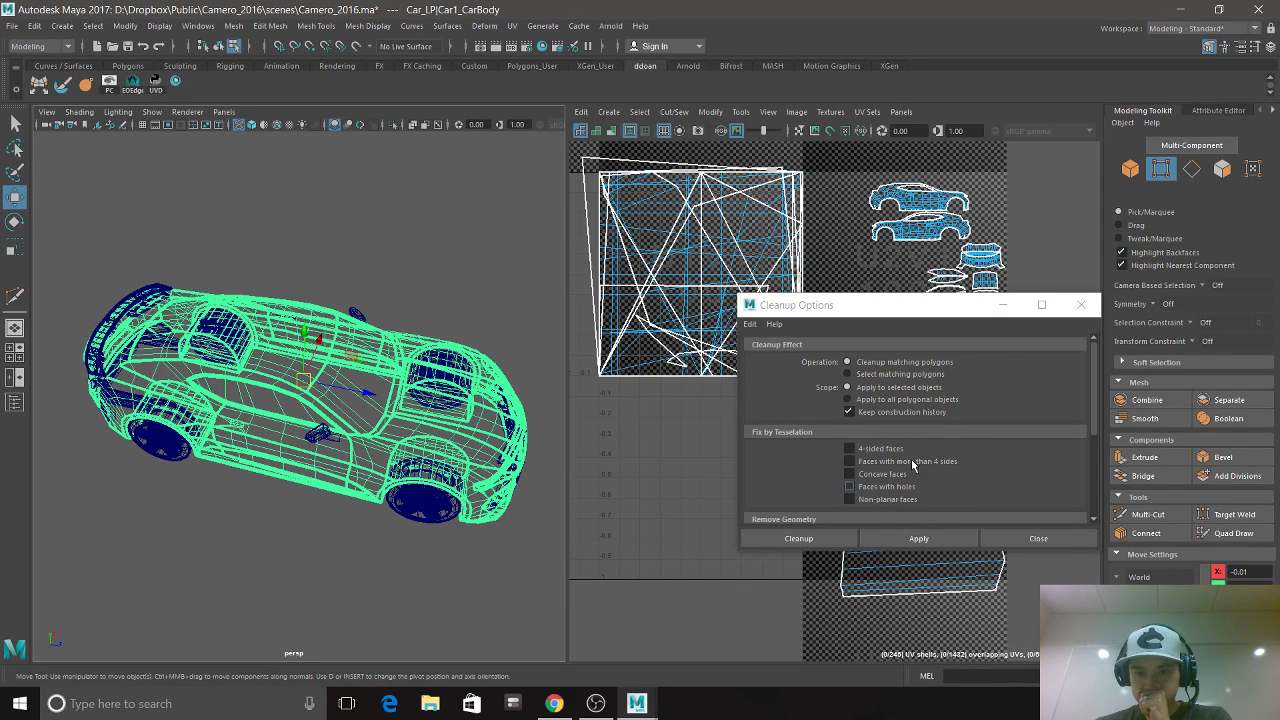
pyautogui.click(810, 540)
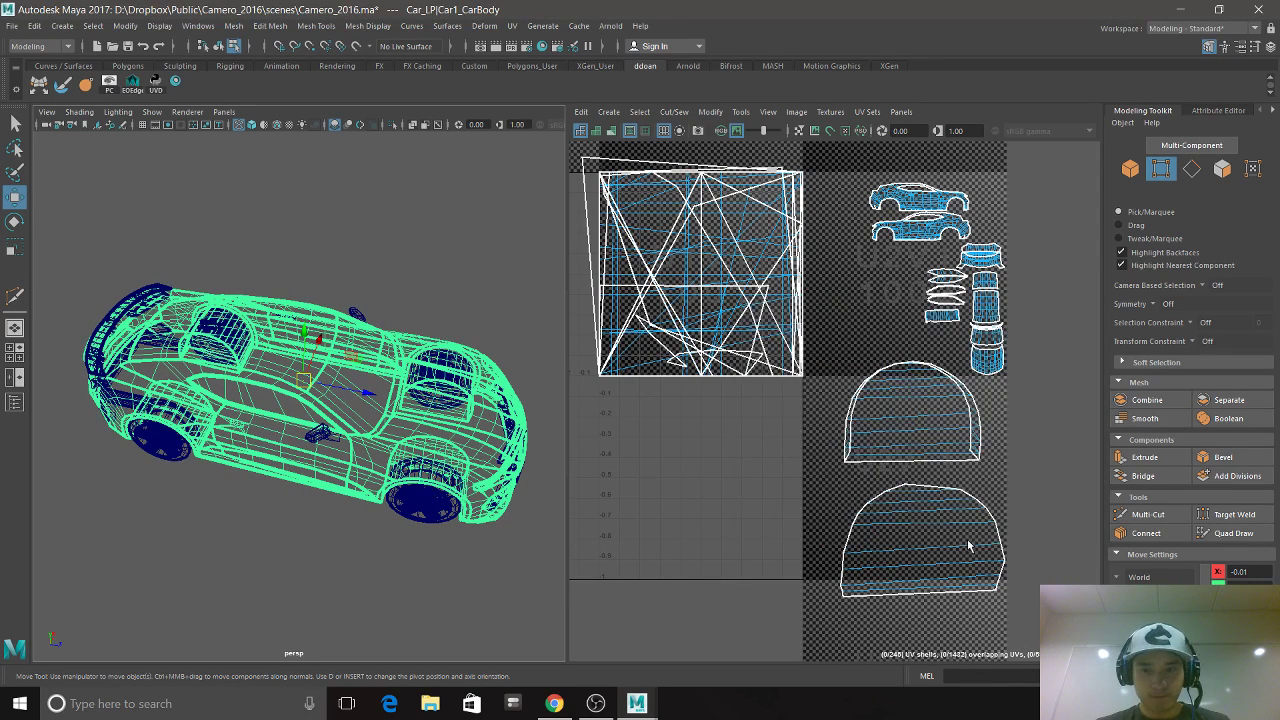